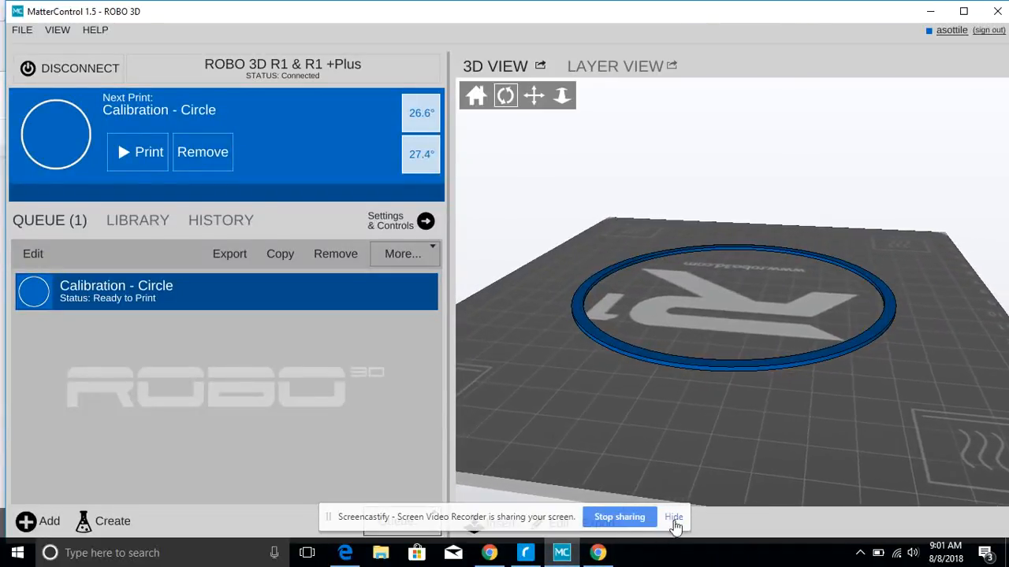
Dismiss the recorder notice and pick the Market_holder file from Downloads to add.
click(674, 520)
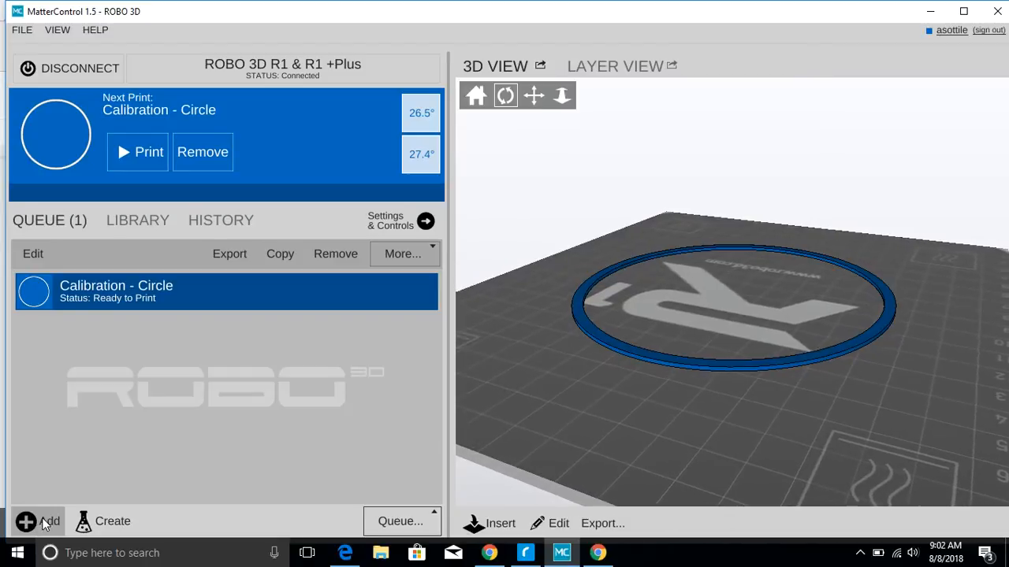
click(45, 523)
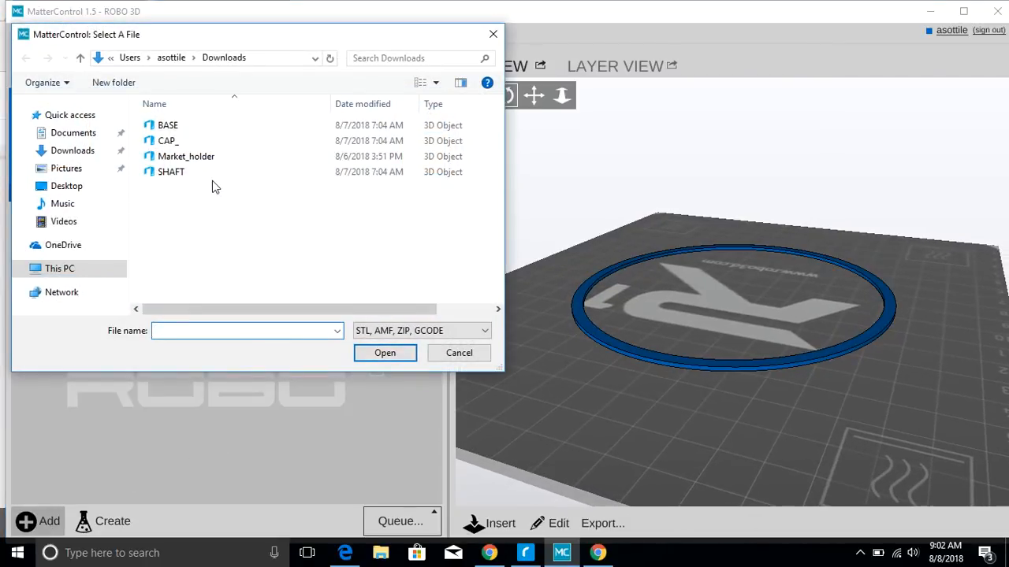
click(203, 157)
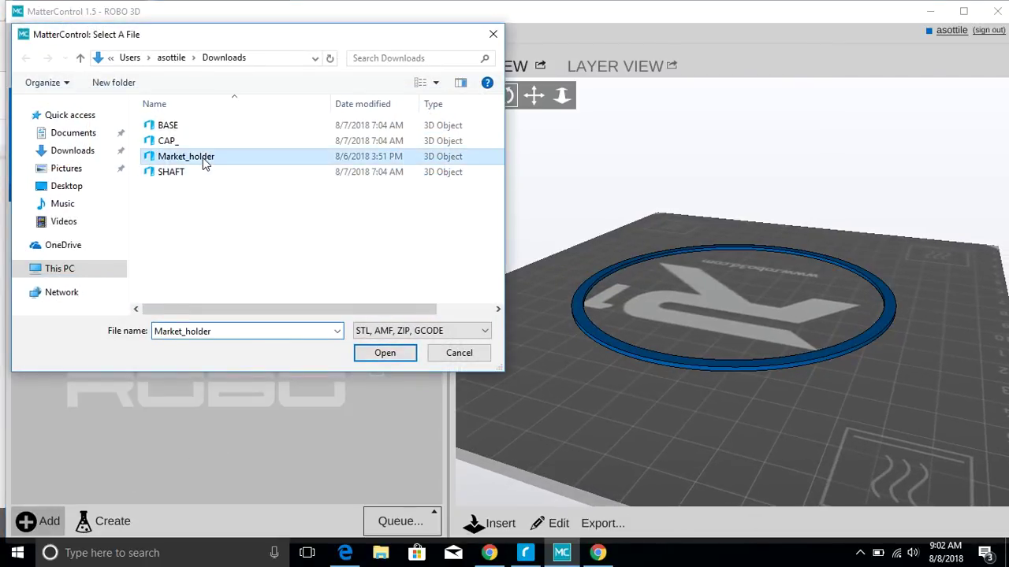
Load Market_holder onto the build plate and orbit it from low side to tilted top-down views.
click(386, 353)
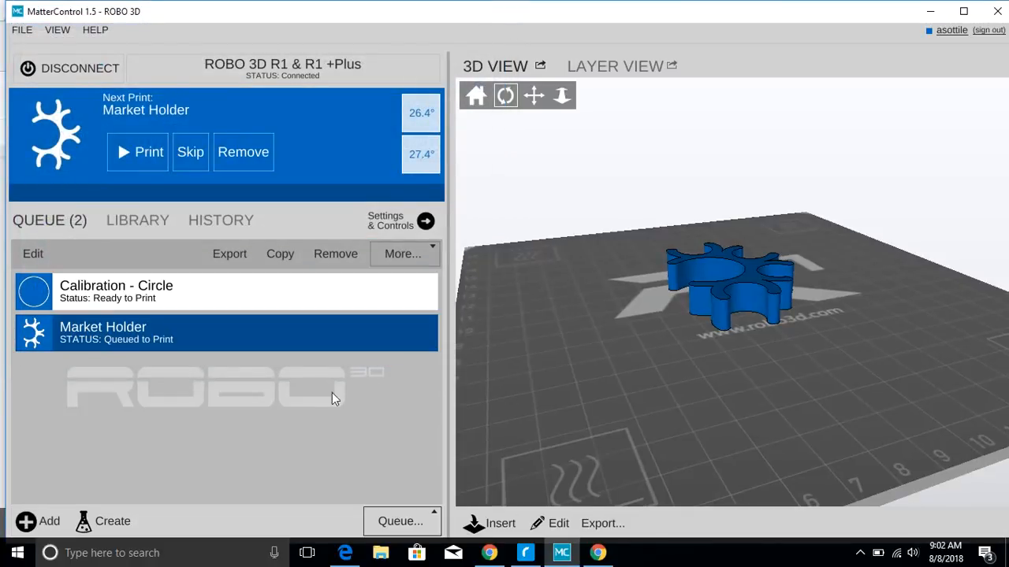
mouse_move(537, 400)
mouse_down()
mouse_move(777, 361)
mouse_move(844, 335)
mouse_move(776, 368)
mouse_move(806, 317)
mouse_move(847, 337)
mouse_move(757, 353)
mouse_move(818, 283)
mouse_move(860, 346)
mouse_move(788, 408)
mouse_up()
mouse_move(659, 405)
mouse_down()
mouse_move(697, 349)
mouse_move(732, 326)
mouse_move(617, 330)
mouse_move(678, 371)
mouse_move(608, 327)
mouse_move(639, 340)
mouse_move(741, 333)
mouse_up()
scroll(688, 333, up, 2)
scroll(689, 333, up, 2)
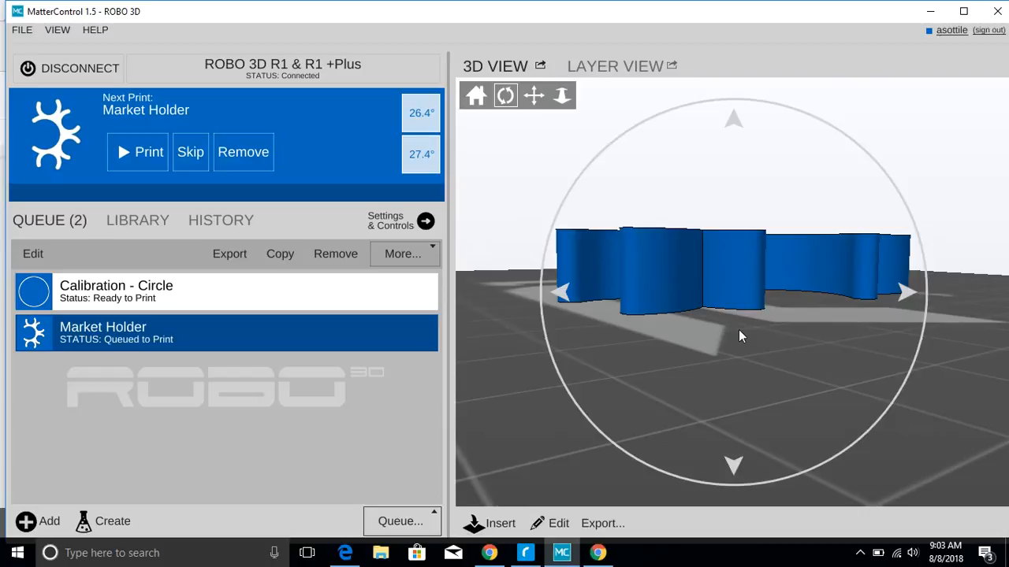
drag(654, 356, 707, 356)
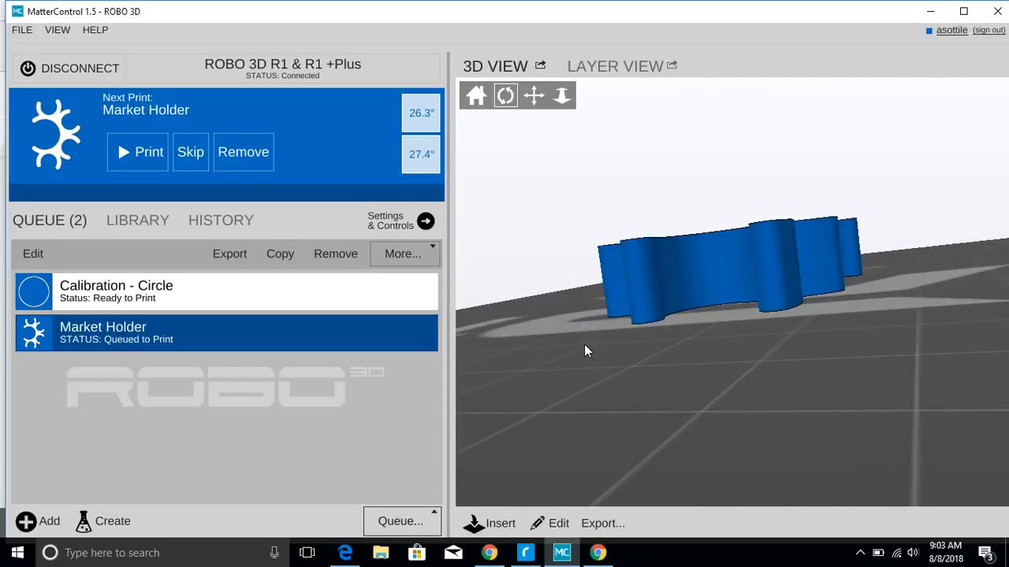
mouse_move(584, 351)
mouse_down()
mouse_move(704, 367)
mouse_move(812, 356)
mouse_up()
mouse_move(529, 396)
mouse_down()
mouse_move(510, 361)
mouse_move(529, 282)
mouse_up()
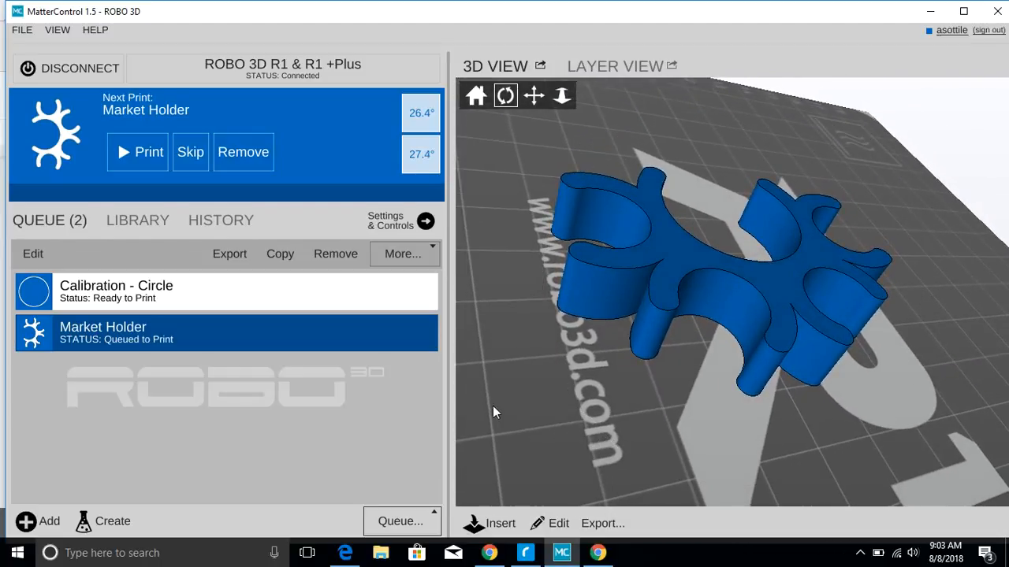
mouse_move(494, 410)
mouse_down()
mouse_move(551, 416)
mouse_move(569, 402)
mouse_move(858, 443)
mouse_up()
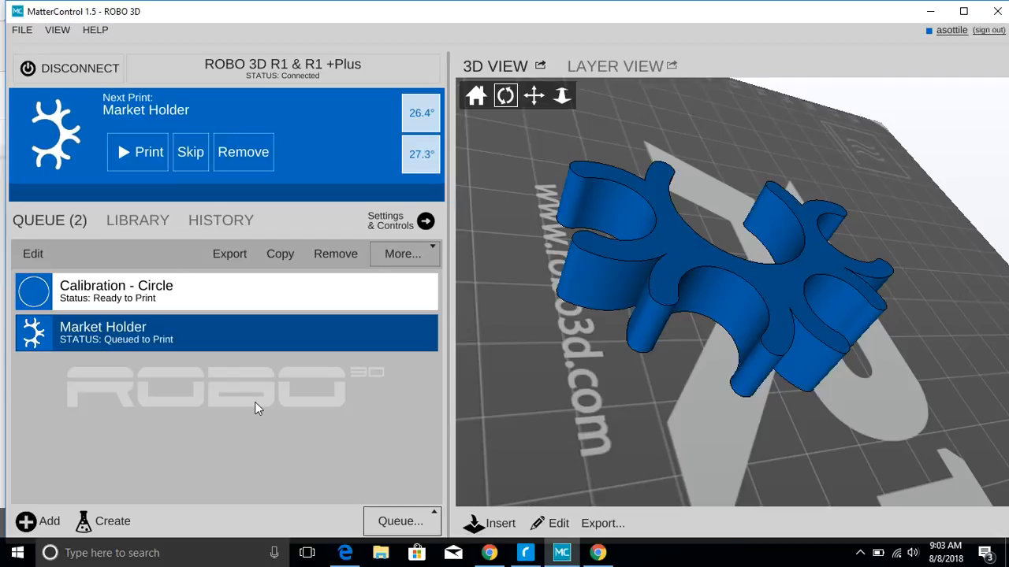
Bring up the 63-layer preview, switching between 3D and 2D rendering and panning the 2D outline.
click(611, 70)
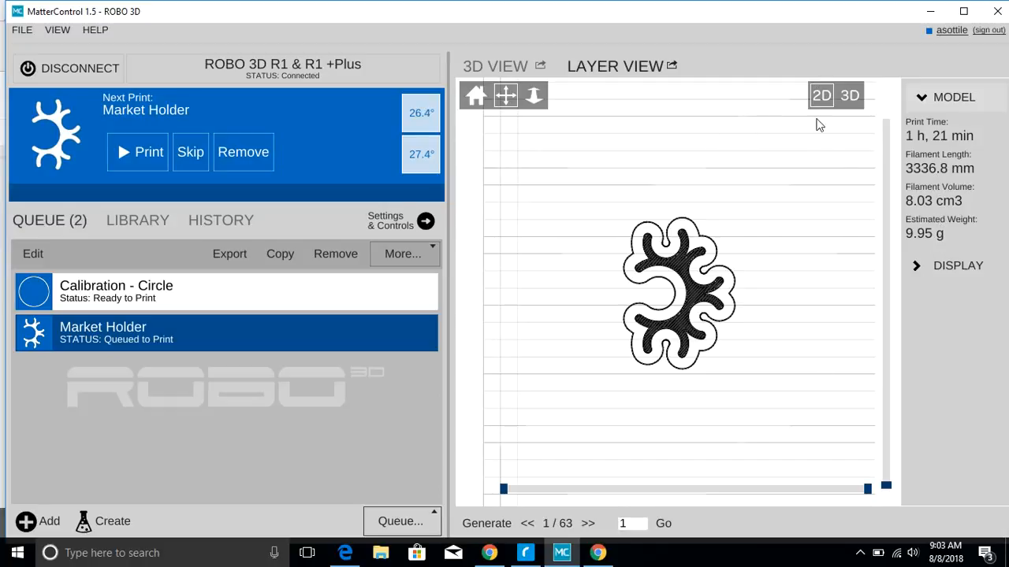
click(857, 98)
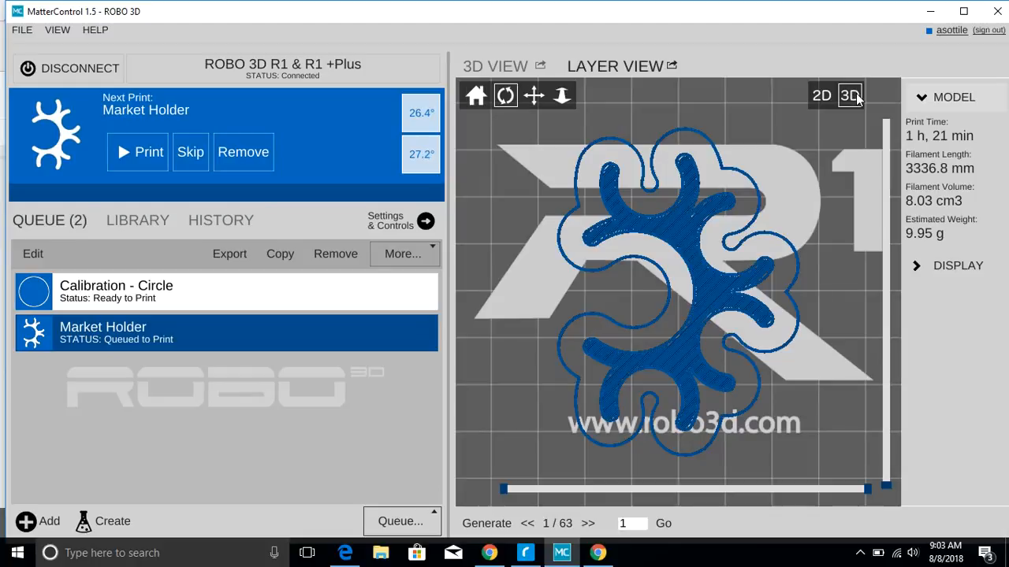
click(821, 97)
mouse_move(725, 390)
mouse_down()
mouse_move(714, 356)
mouse_move(751, 387)
mouse_move(649, 318)
mouse_move(781, 261)
mouse_move(825, 274)
mouse_up()
In the 3D layer preview, step up through layers 11, 29, 47, 61 and back down to the bottom.
click(850, 95)
mouse_move(555, 386)
mouse_down()
mouse_move(546, 348)
mouse_move(659, 368)
mouse_up()
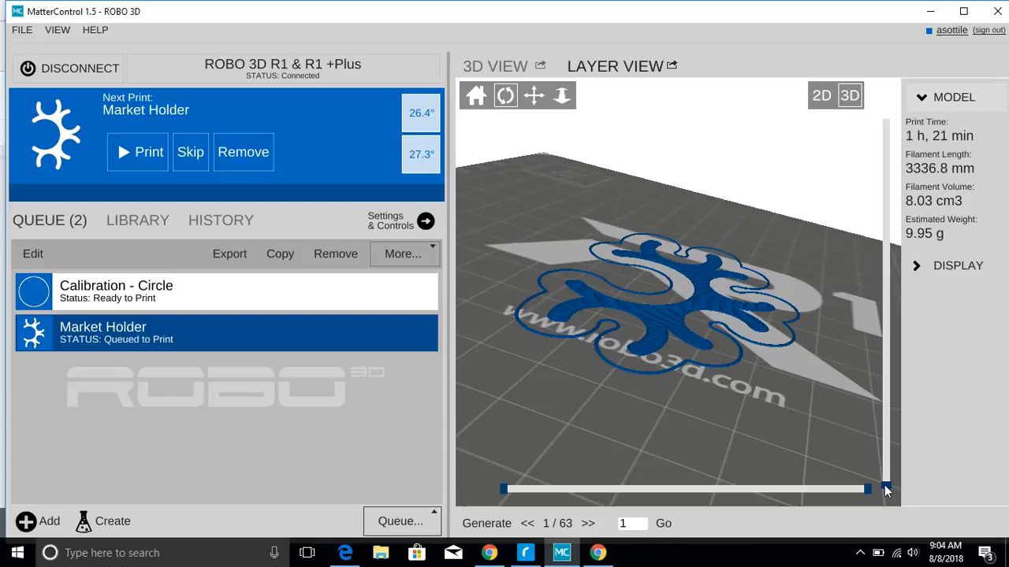
drag(885, 489, 892, 426)
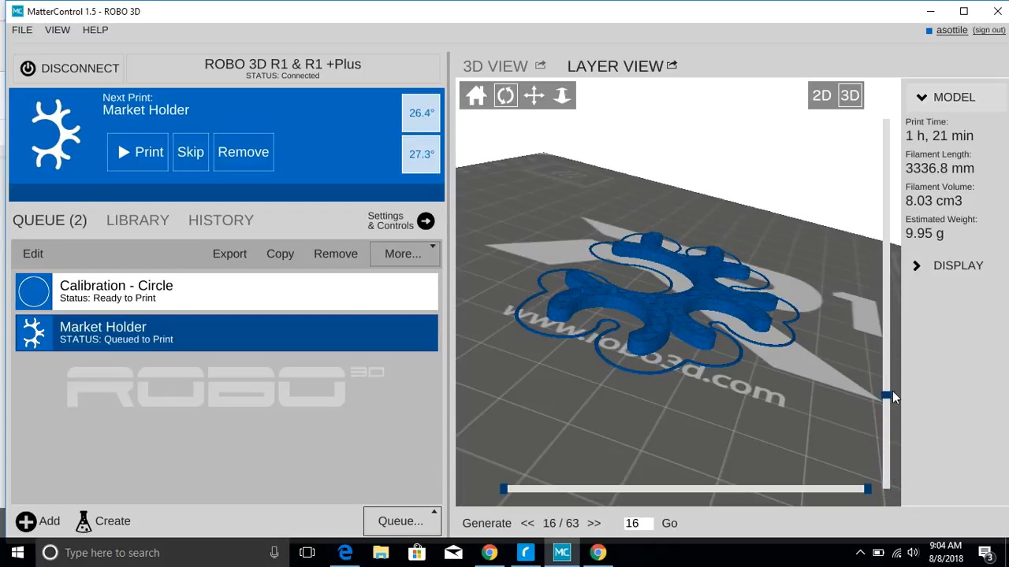
drag(882, 361, 879, 322)
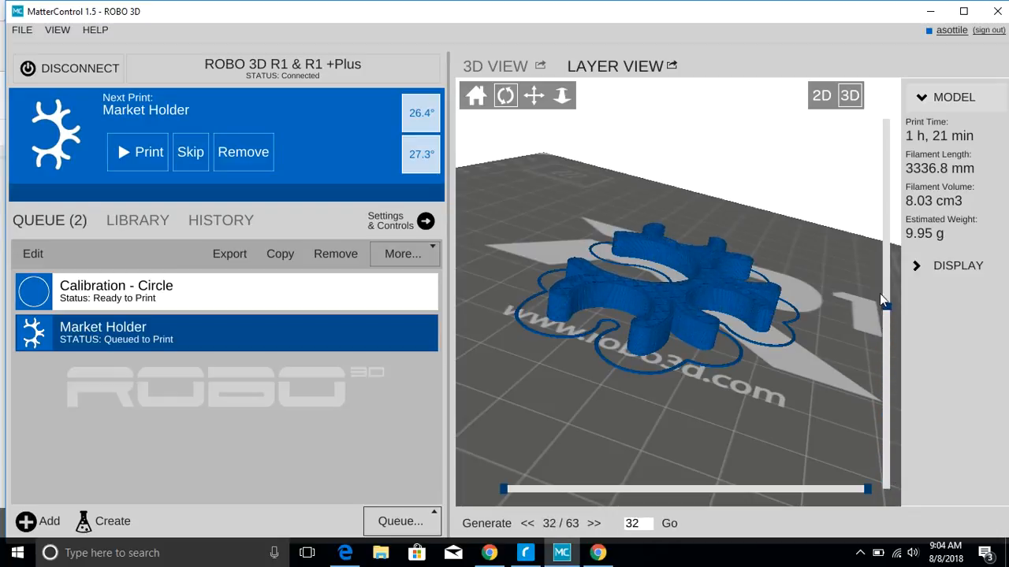
drag(886, 276, 886, 220)
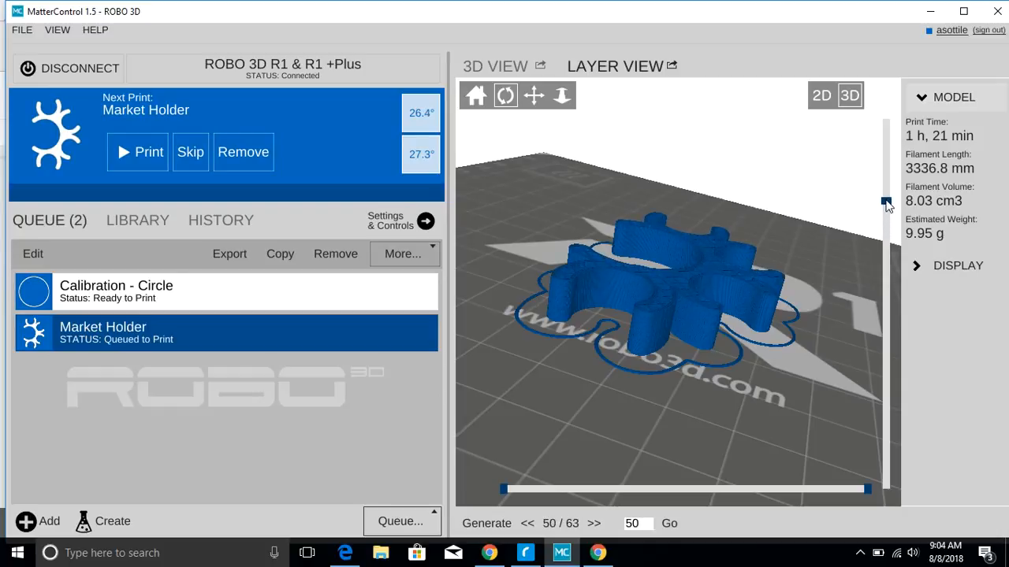
mouse_move(887, 182)
mouse_down()
mouse_move(886, 136)
mouse_move(884, 490)
mouse_move(512, 485)
mouse_move(498, 476)
mouse_move(570, 489)
mouse_move(871, 489)
mouse_move(884, 459)
mouse_move(880, 134)
mouse_up()
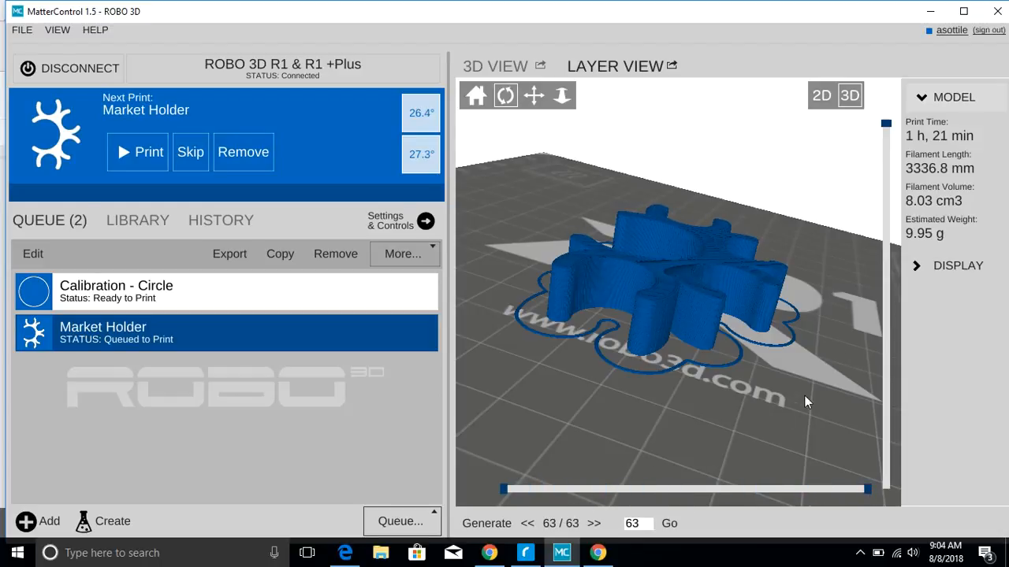
drag(887, 126, 882, 486)
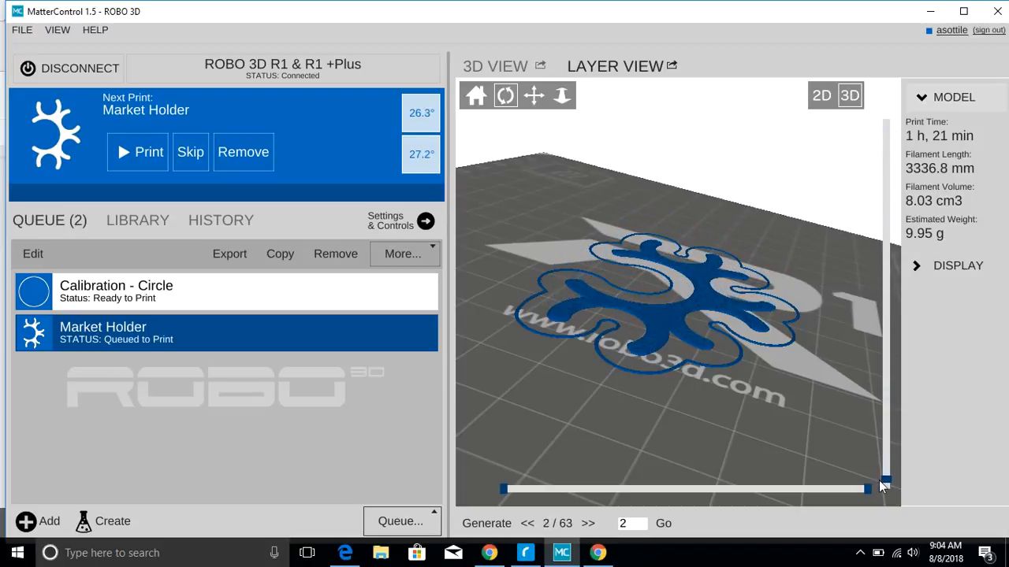
Bring up the slicing settings and browse the Quality preset list, keeping Medium for now.
click(391, 226)
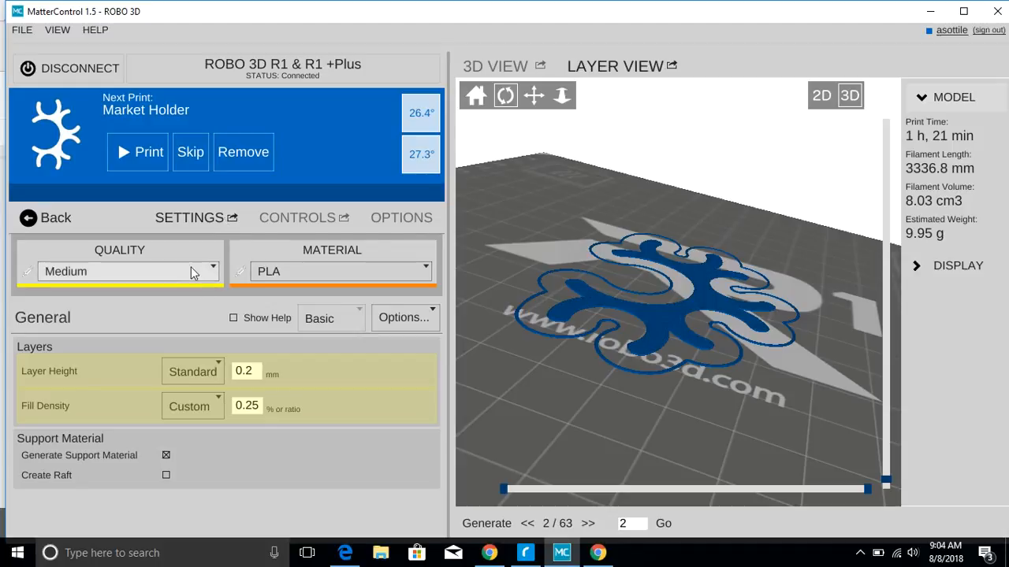
click(212, 271)
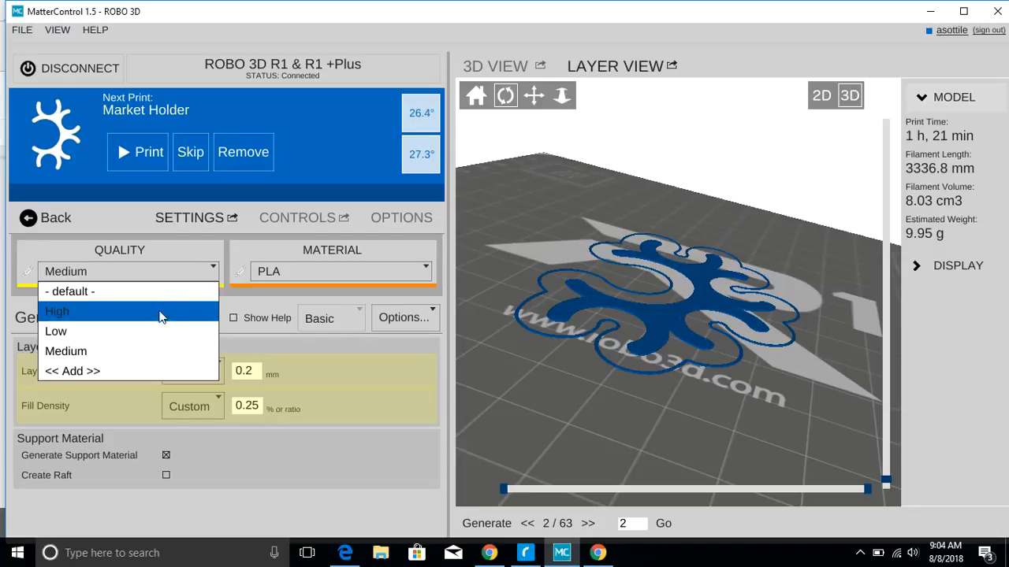
click(122, 348)
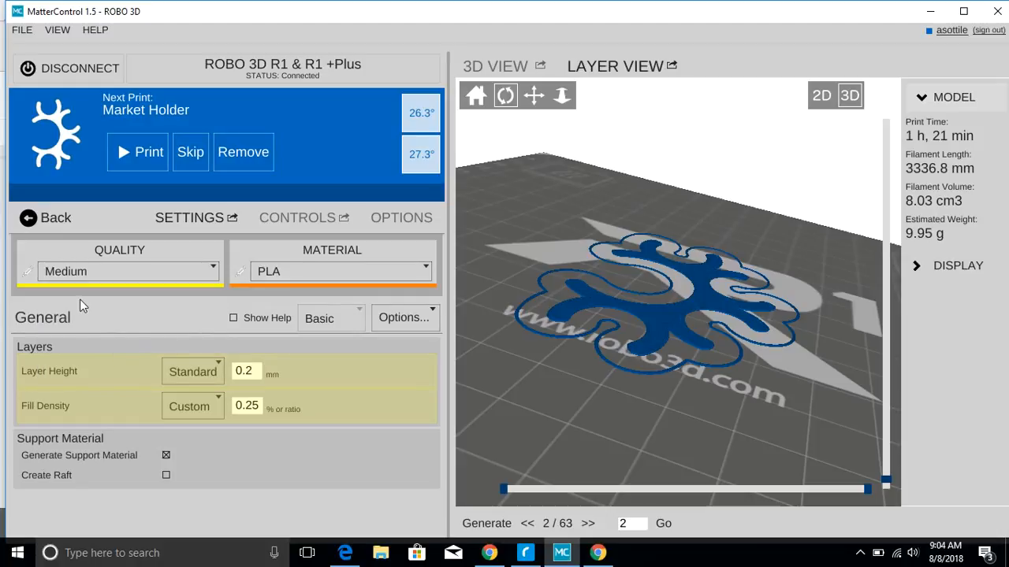
click(83, 273)
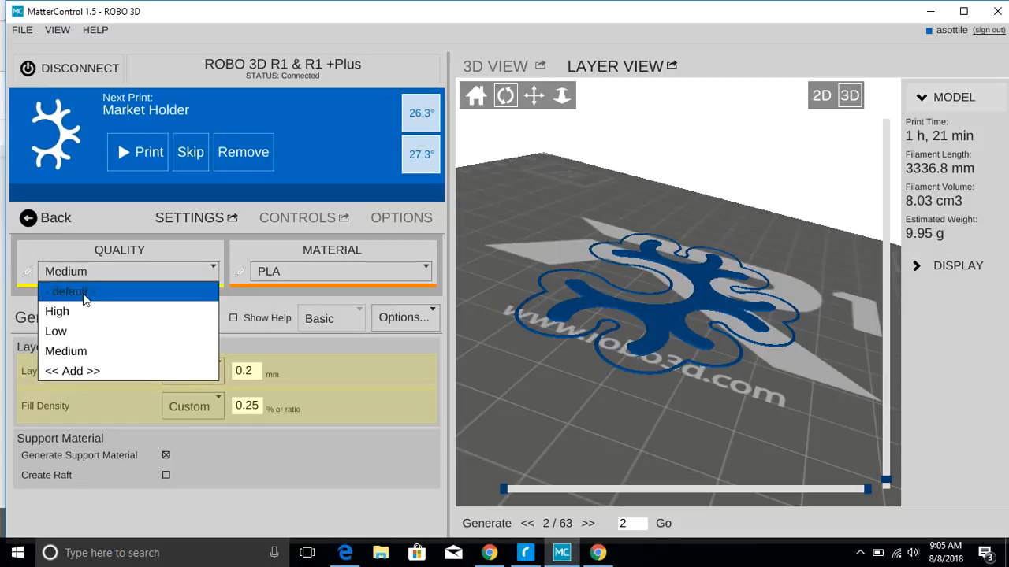
Choose High quality and re-slice into 126 layers at 2 h 45 min, then tilt the preview.
click(82, 314)
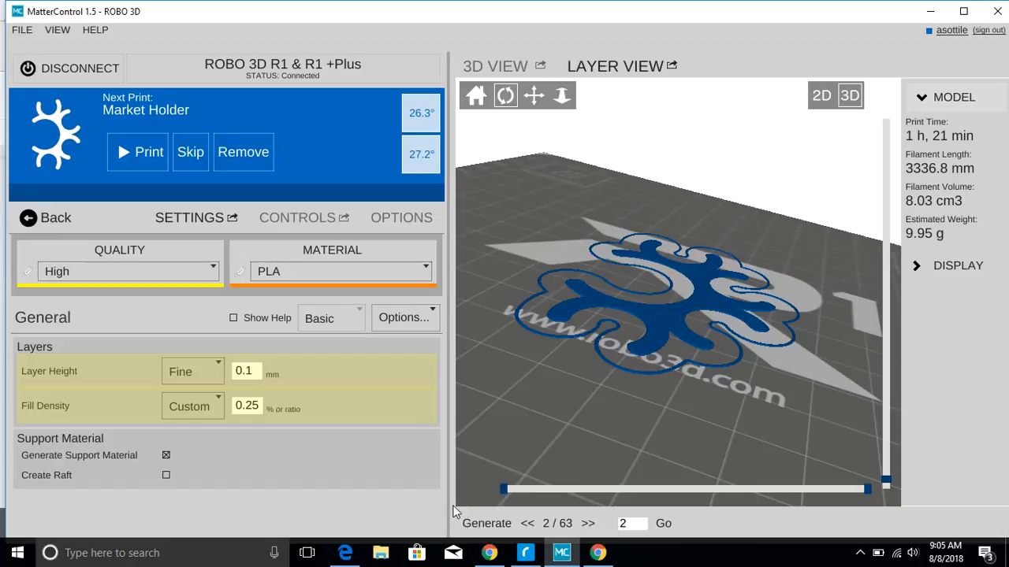
click(485, 524)
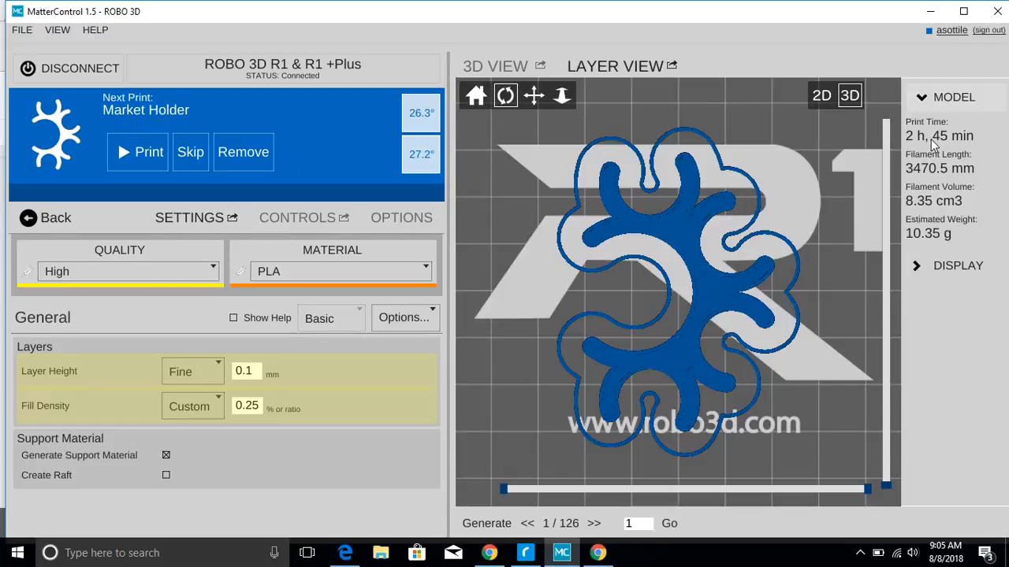
mouse_move(657, 402)
mouse_down()
mouse_move(678, 323)
mouse_move(692, 346)
mouse_up()
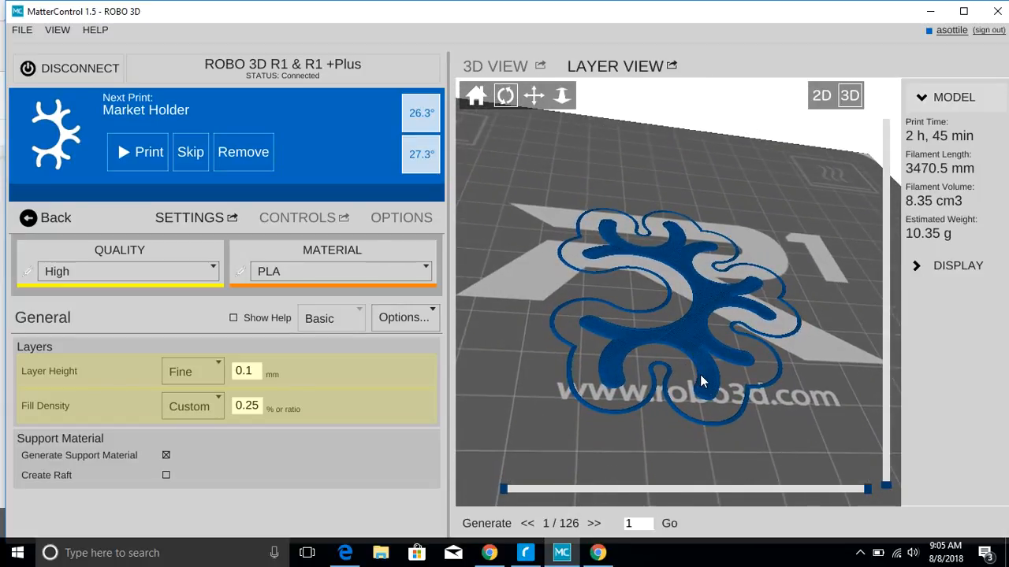
drag(702, 382, 712, 363)
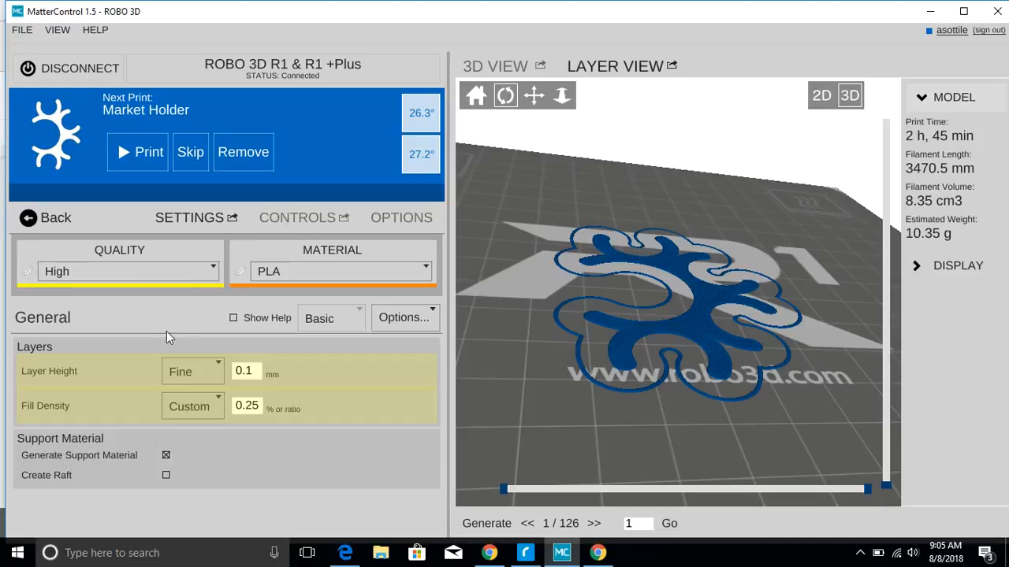
Switch the settings detail level to Standard, listing Layers/Surface, Infill and Support Material.
click(339, 319)
click(337, 375)
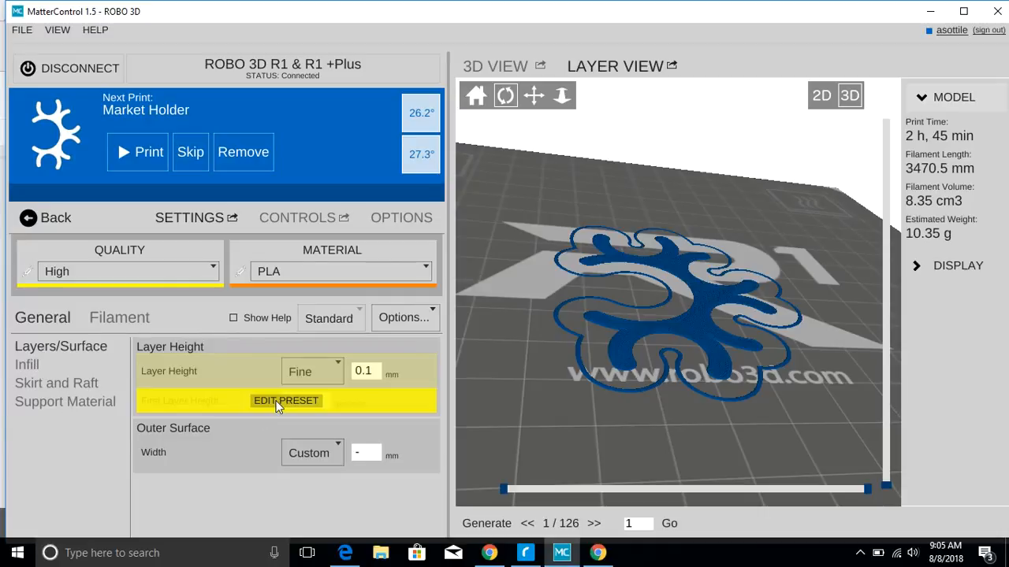
Review the Infill settings (25%, GRID) and then the Skirt and Raft settings.
click(30, 366)
mouse_move(286, 371)
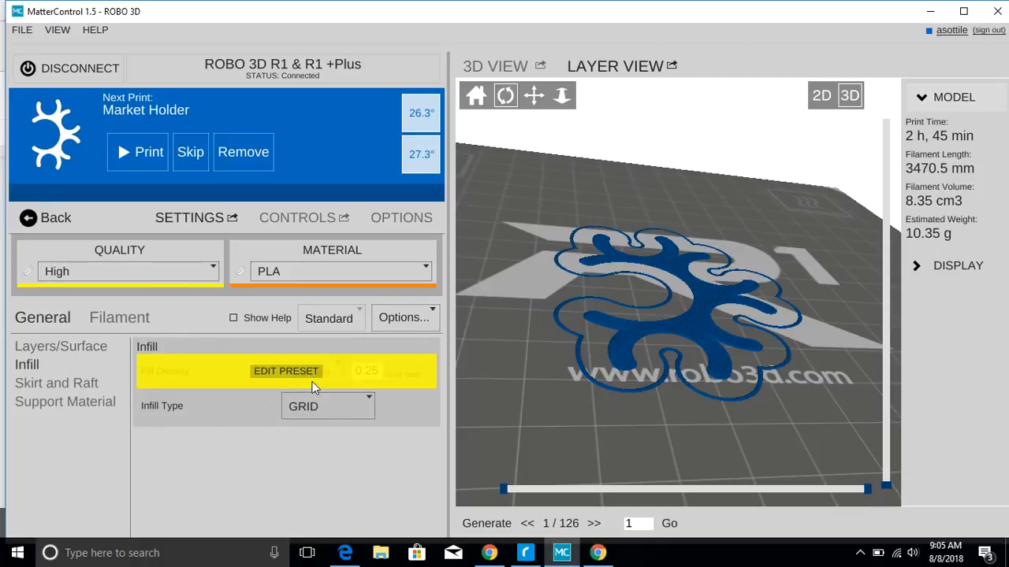
click(47, 383)
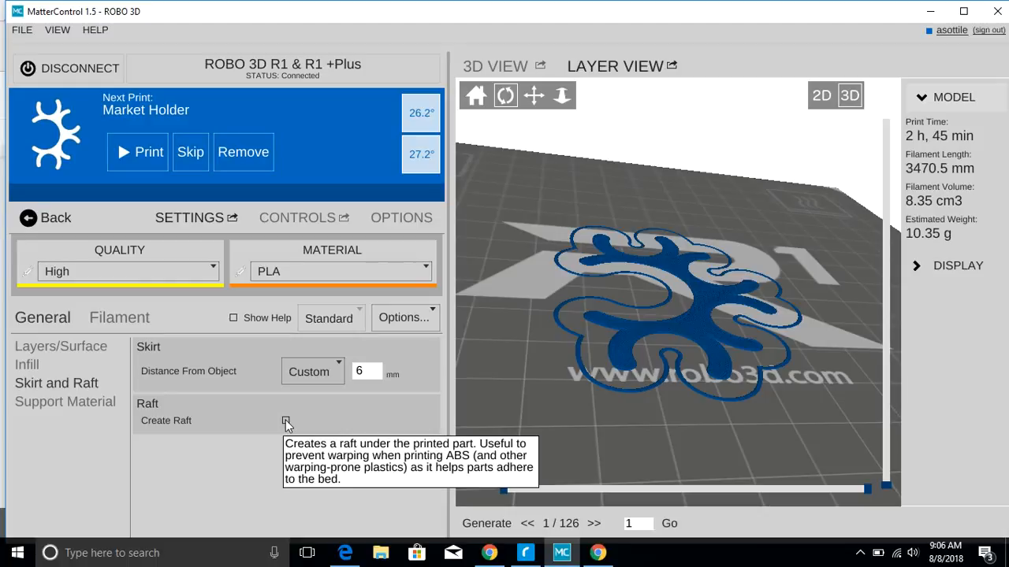
In Support Material, toggle support generation off and back on and keep LINES as the pattern.
click(94, 402)
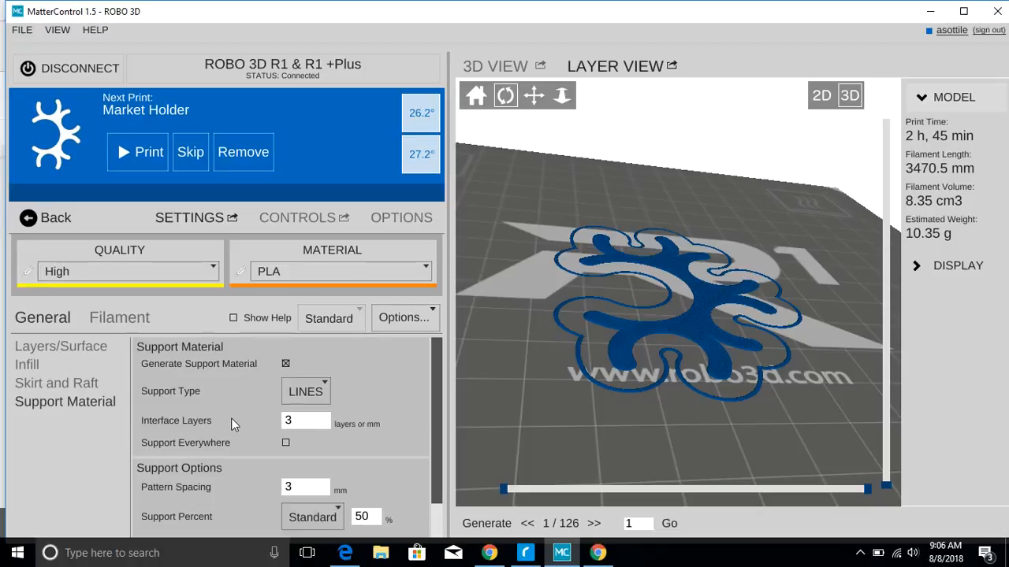
click(286, 364)
click(285, 400)
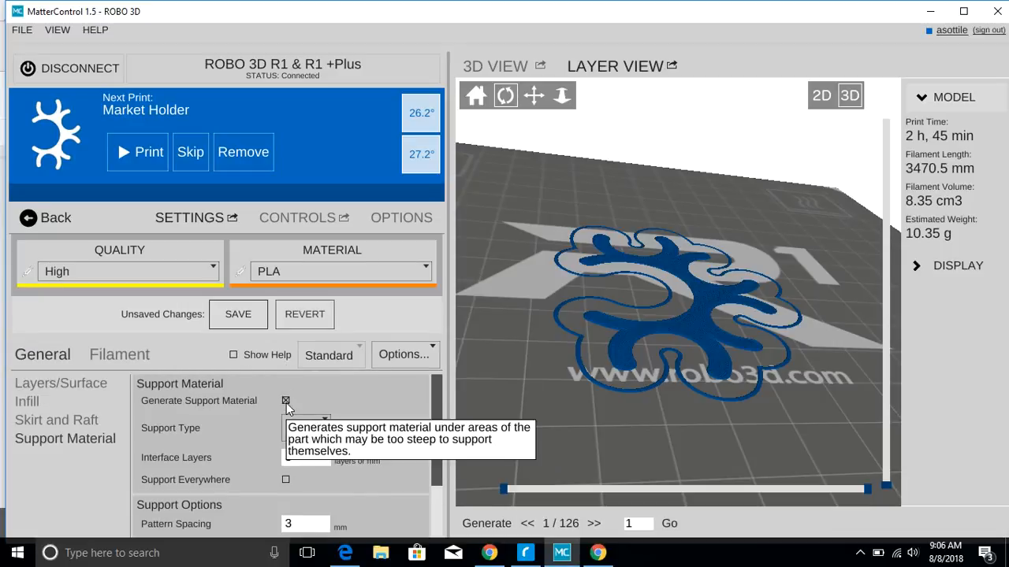
scroll(376, 412, down, 1)
click(318, 413)
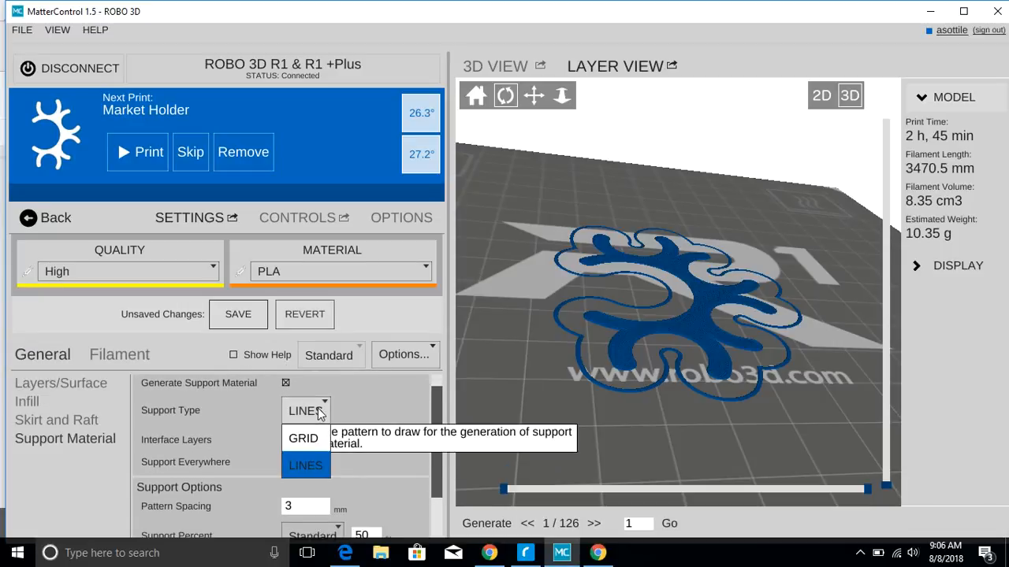
click(319, 411)
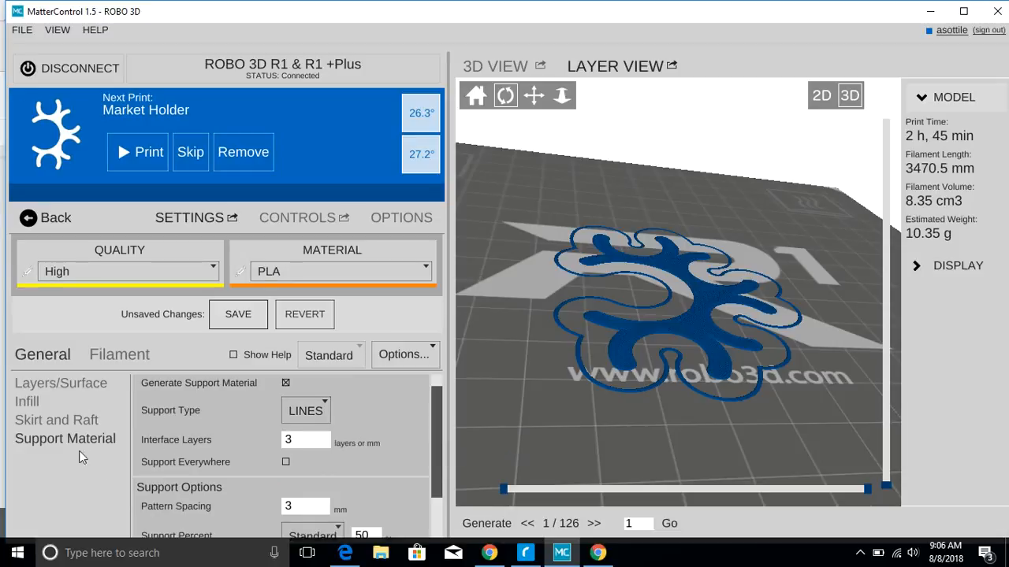
Browse Layers/Surface, Infill and Skirt and Raft categories, returning to Support Material.
click(70, 385)
click(28, 401)
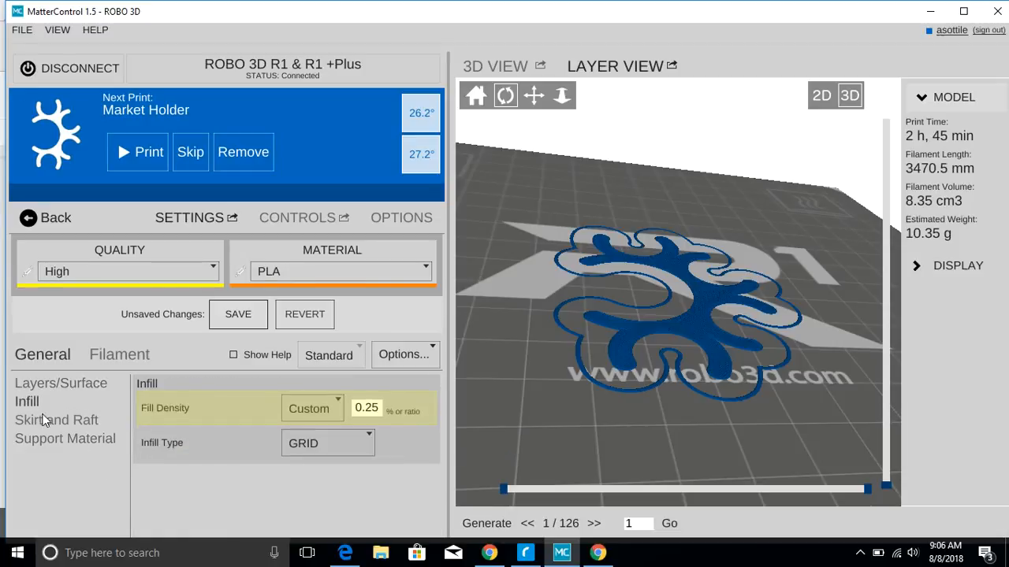
click(48, 420)
click(63, 438)
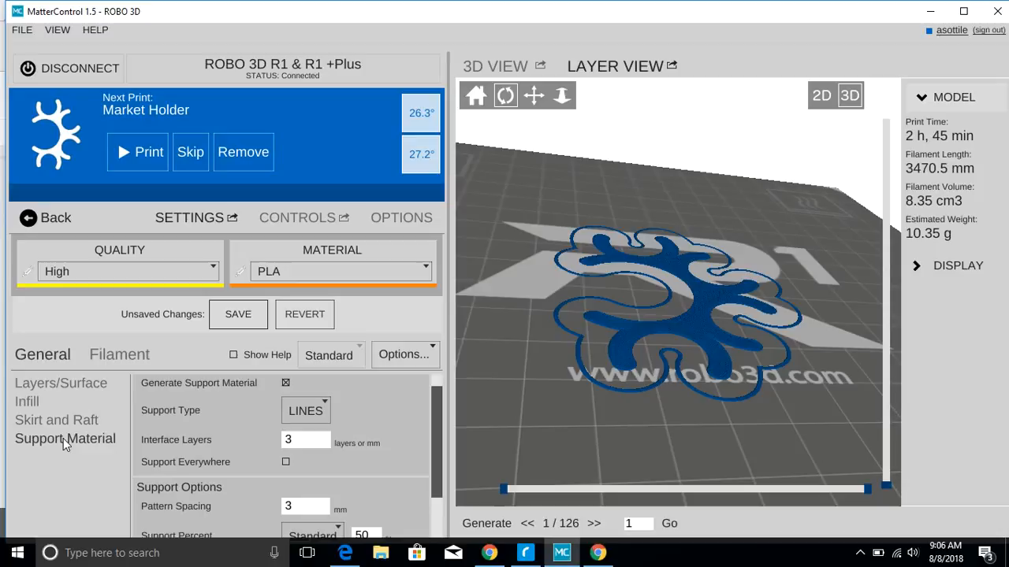
scroll(243, 434, down, 1)
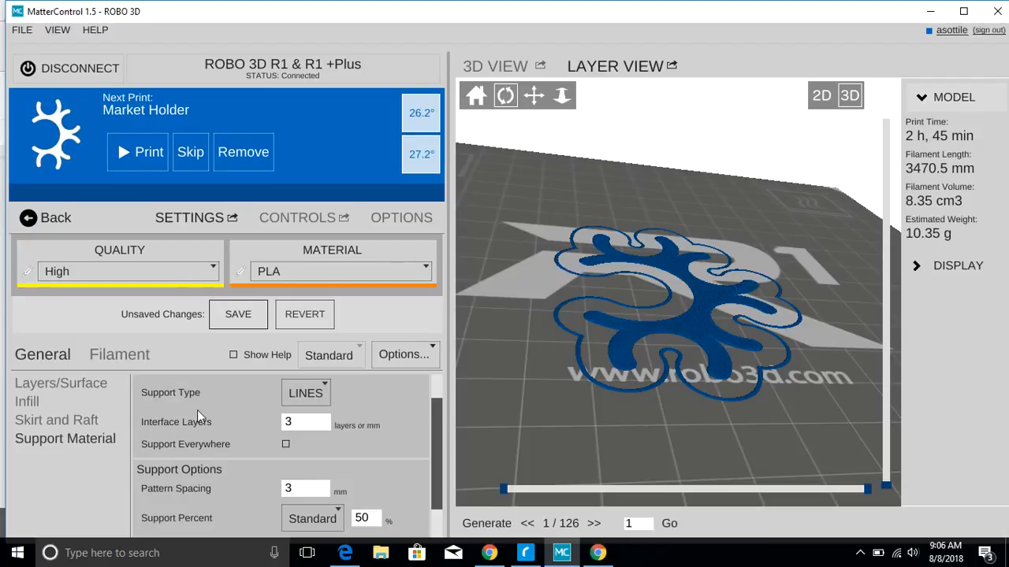
Show the solid Market Holder from the side, review the Export File formats and close without exporting.
click(491, 69)
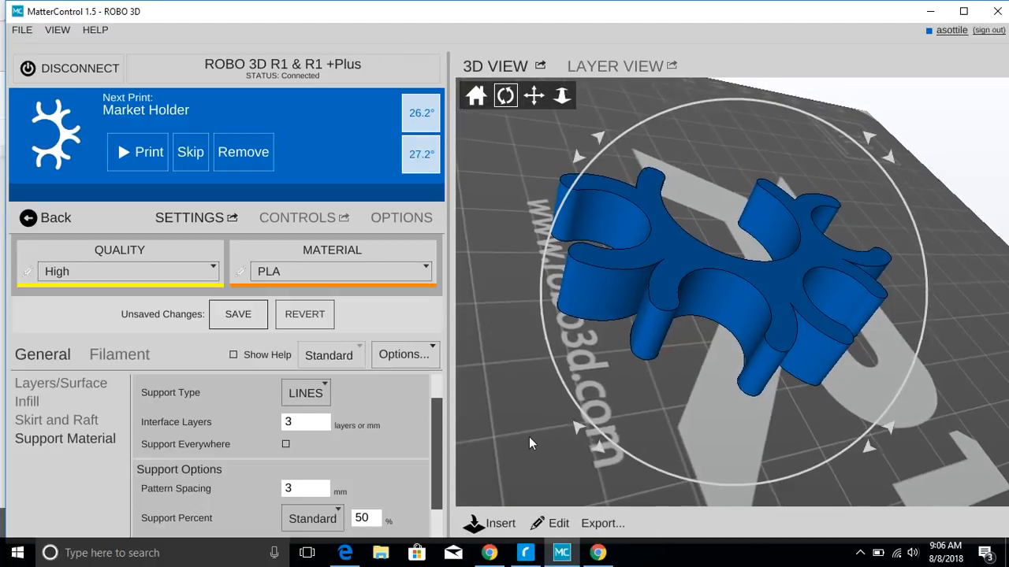
mouse_move(543, 405)
mouse_down()
mouse_move(781, 400)
mouse_move(791, 378)
mouse_up()
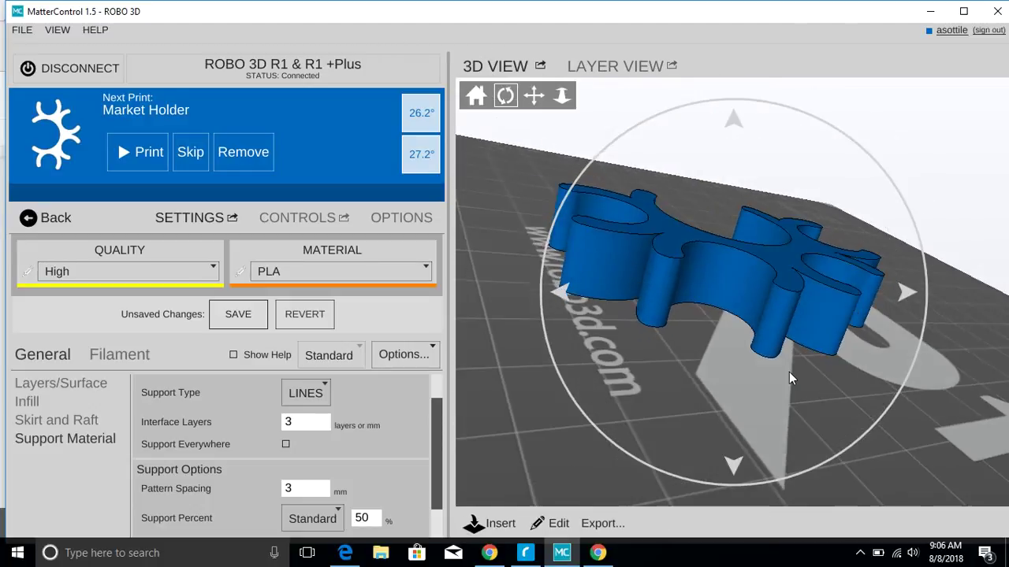
click(608, 531)
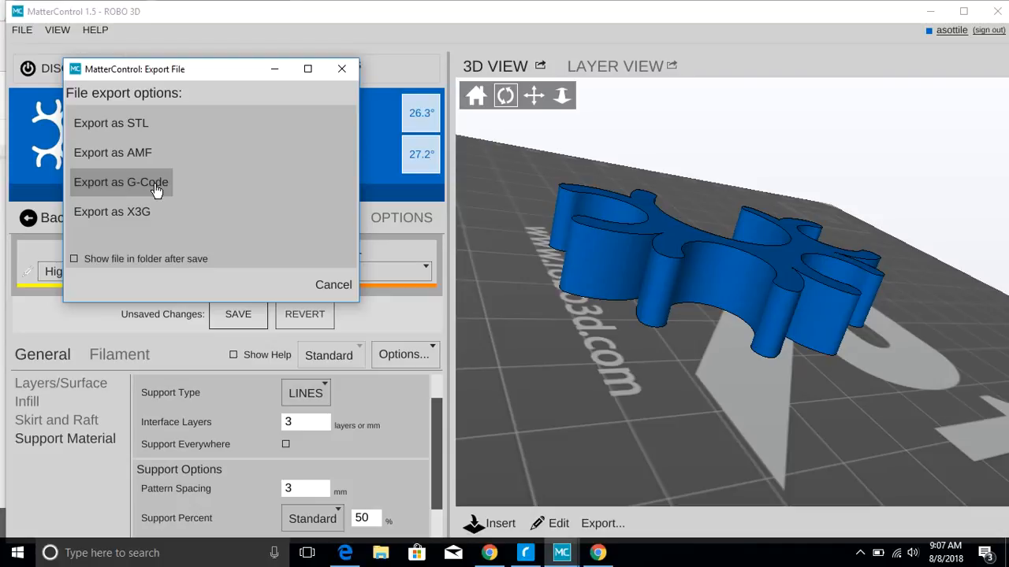
click(341, 68)
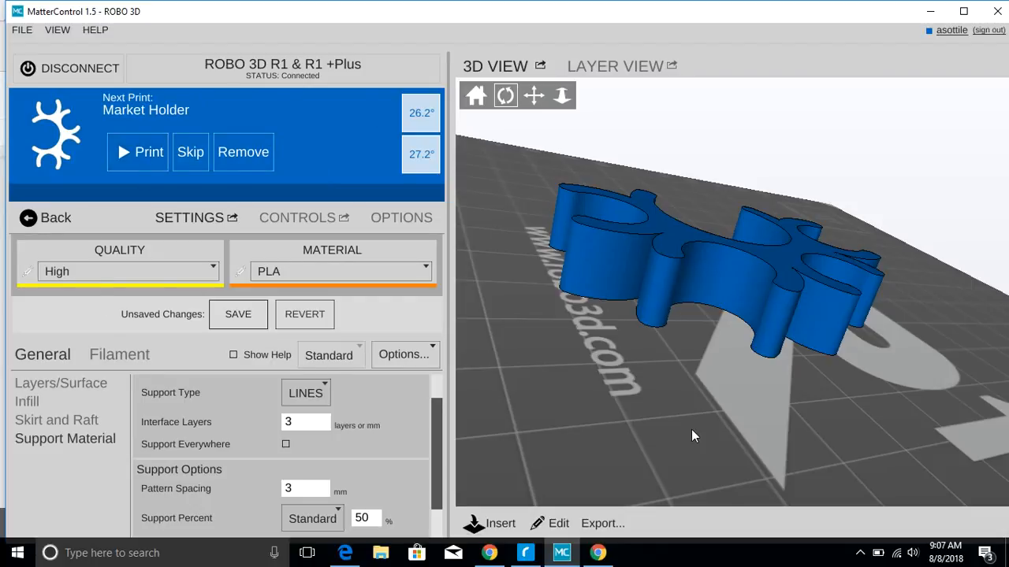
click(556, 523)
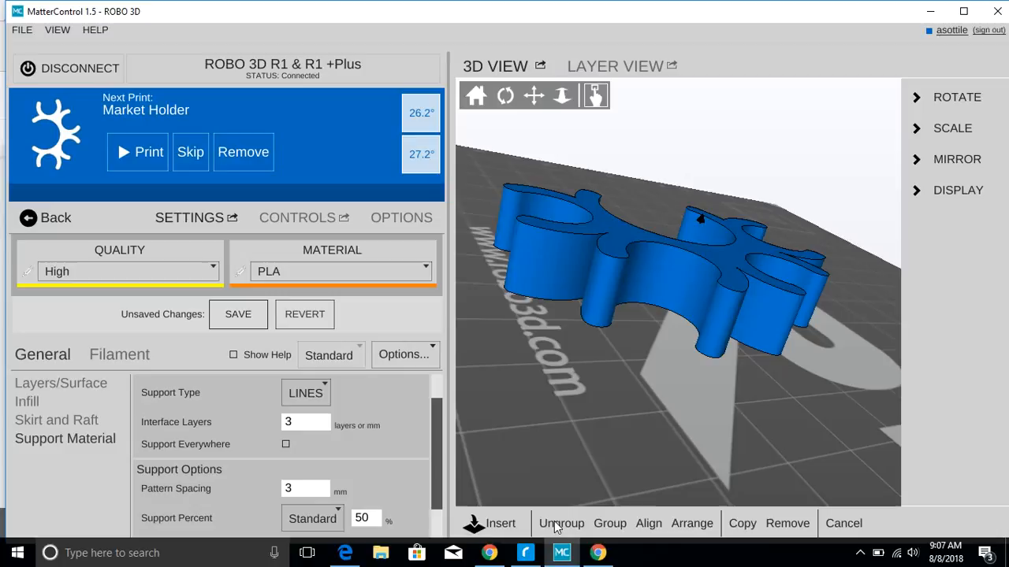
click(917, 98)
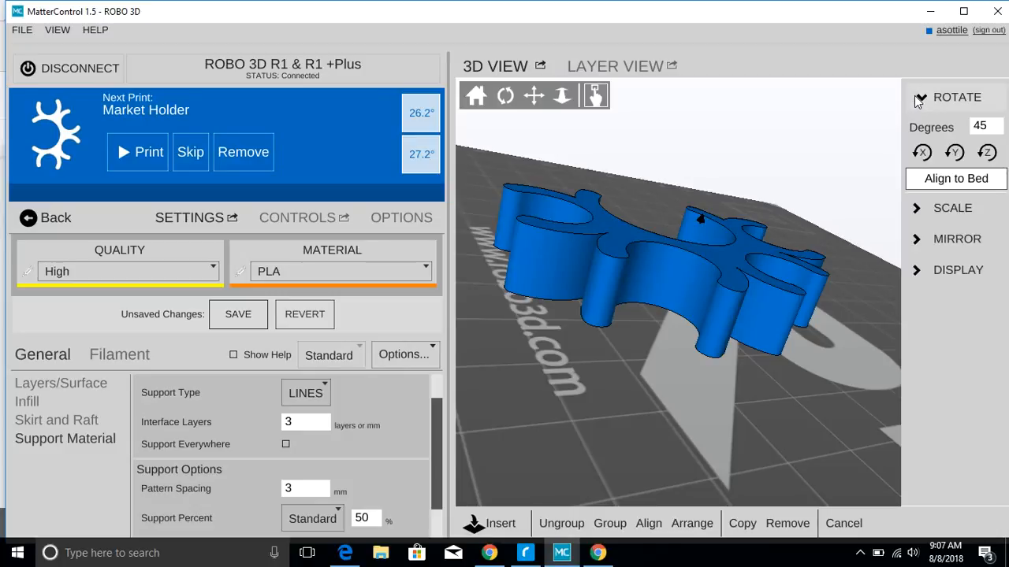
click(917, 98)
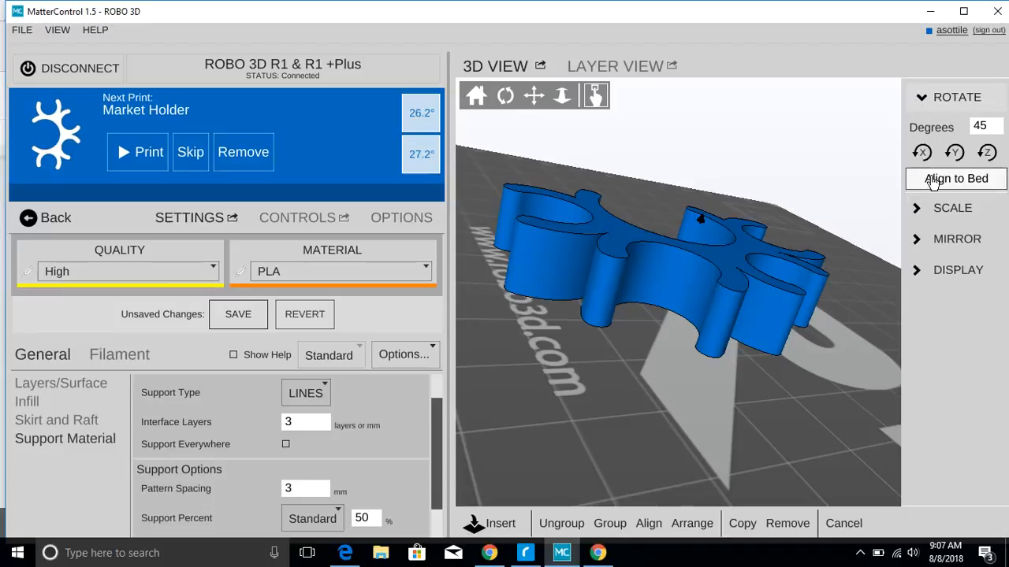
click(919, 209)
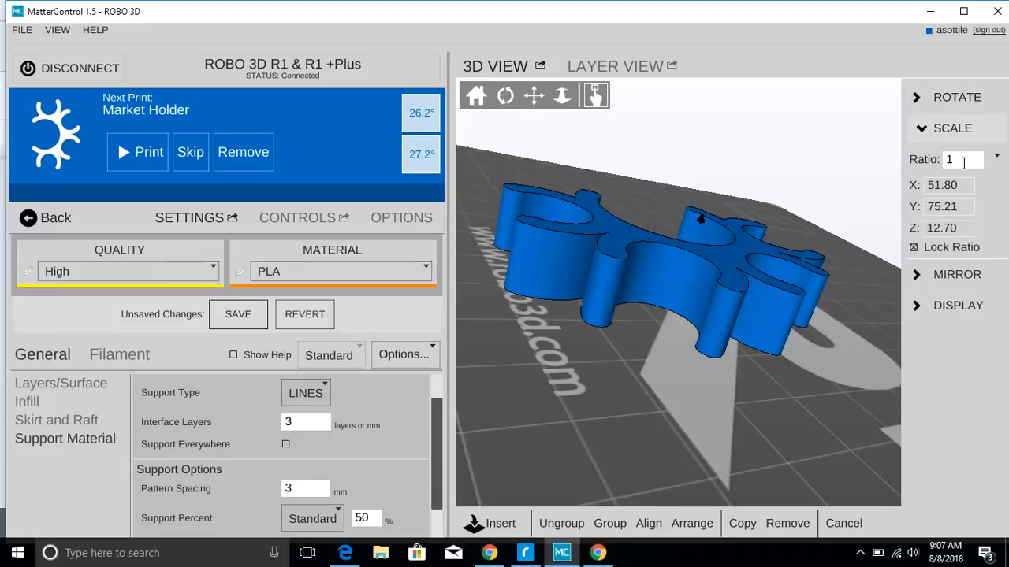
click(917, 273)
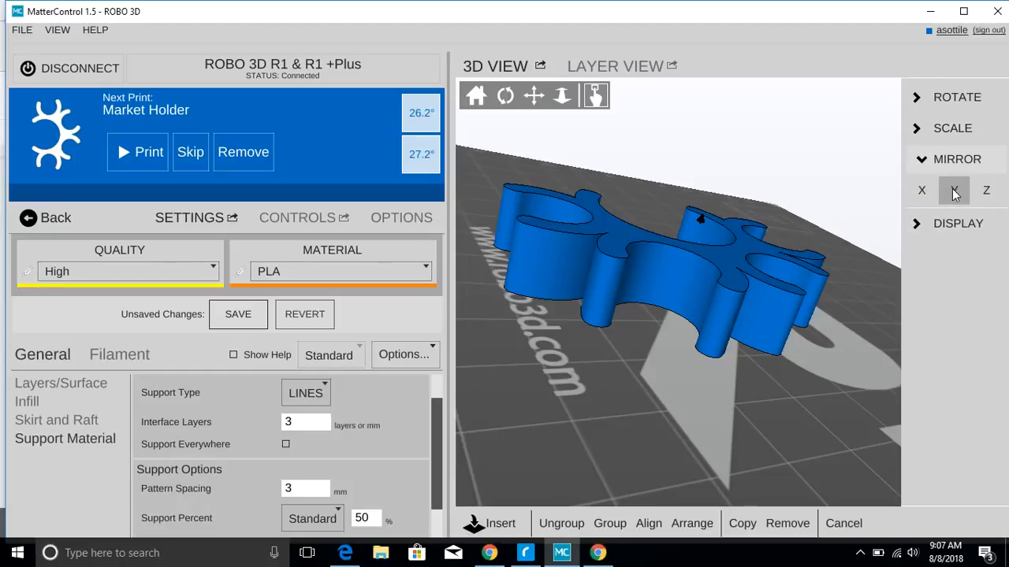
click(920, 225)
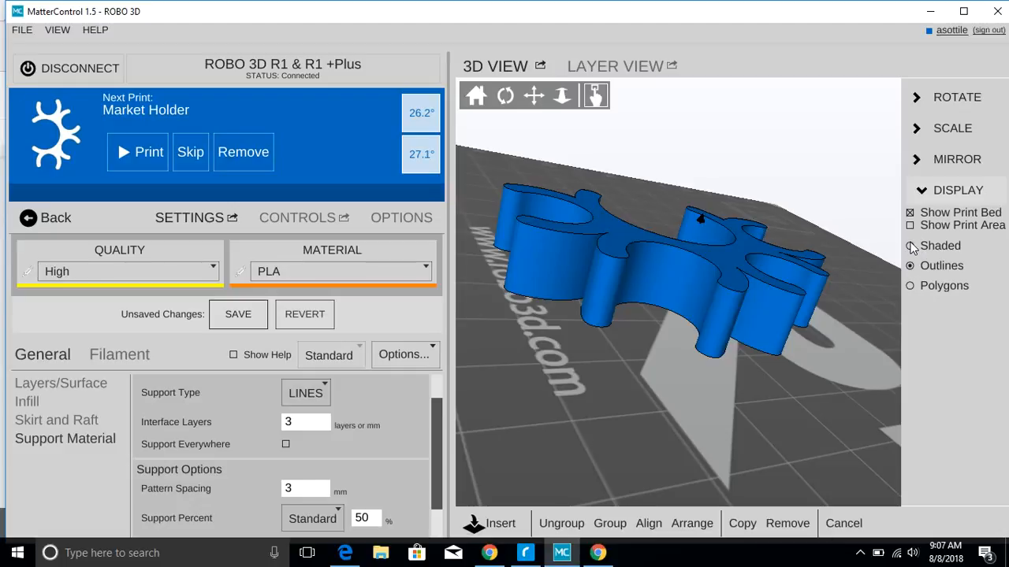
mouse_move(522, 336)
right_down()
mouse_move(533, 368)
mouse_move(732, 363)
right_up()
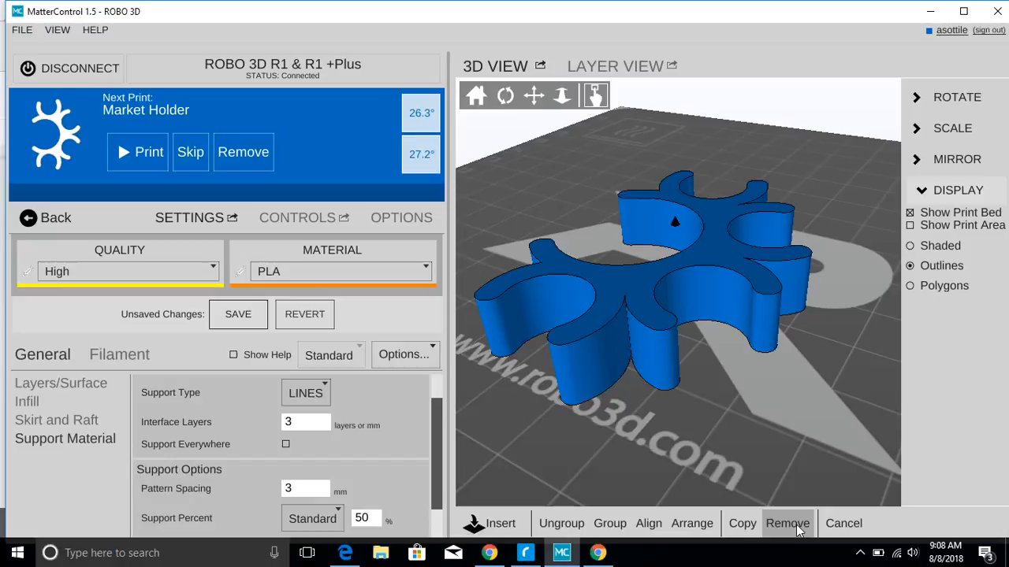
click(845, 523)
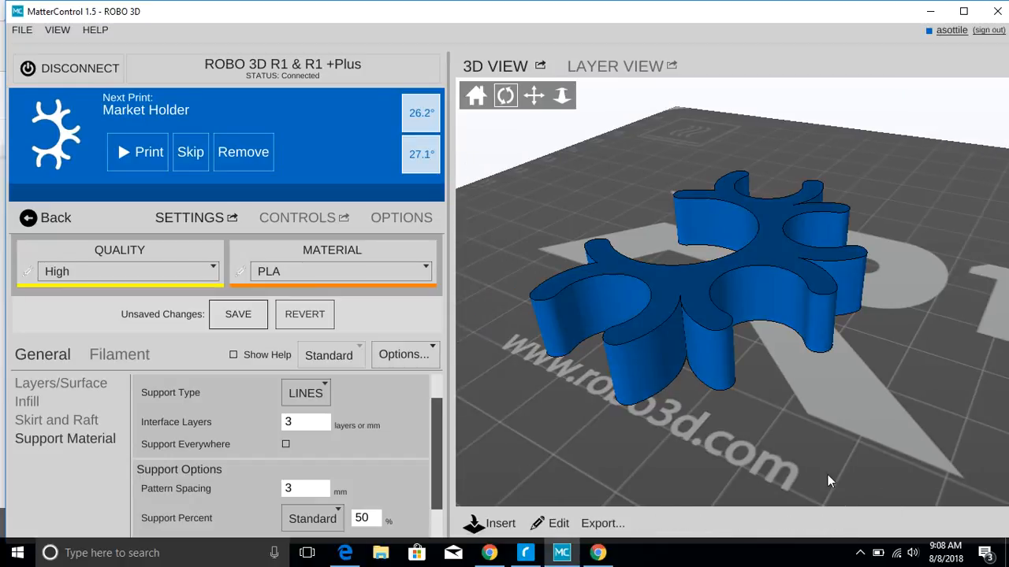